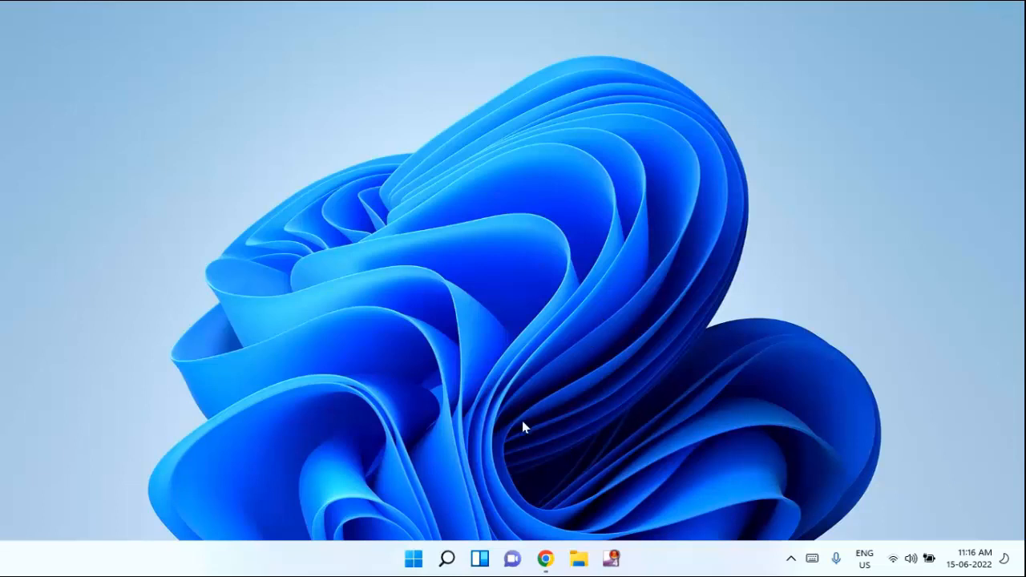
# Search Windows for "trouble" and open the Troubleshoot settings page
pyautogui.click(413, 558)
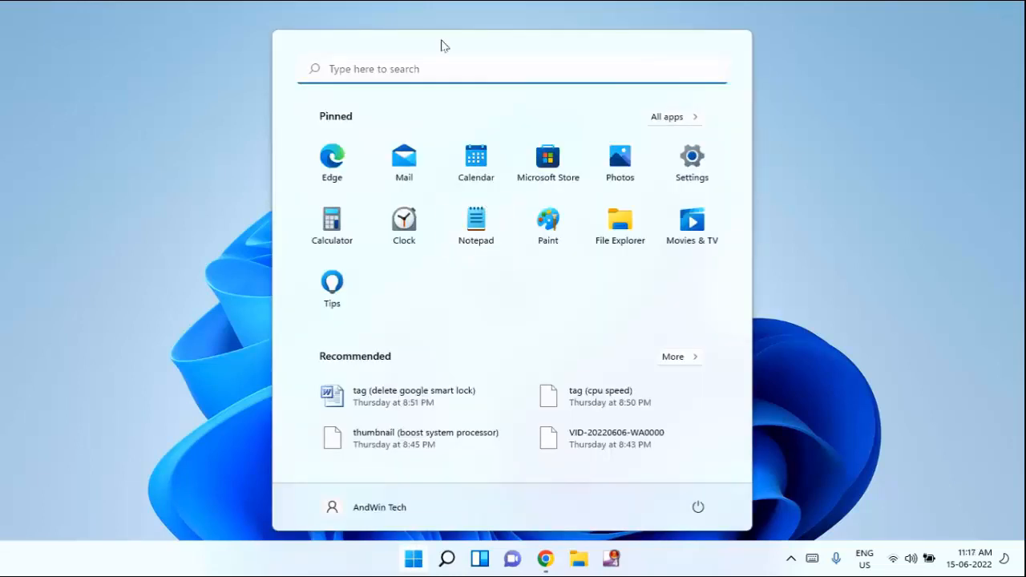
pyautogui.click(439, 68)
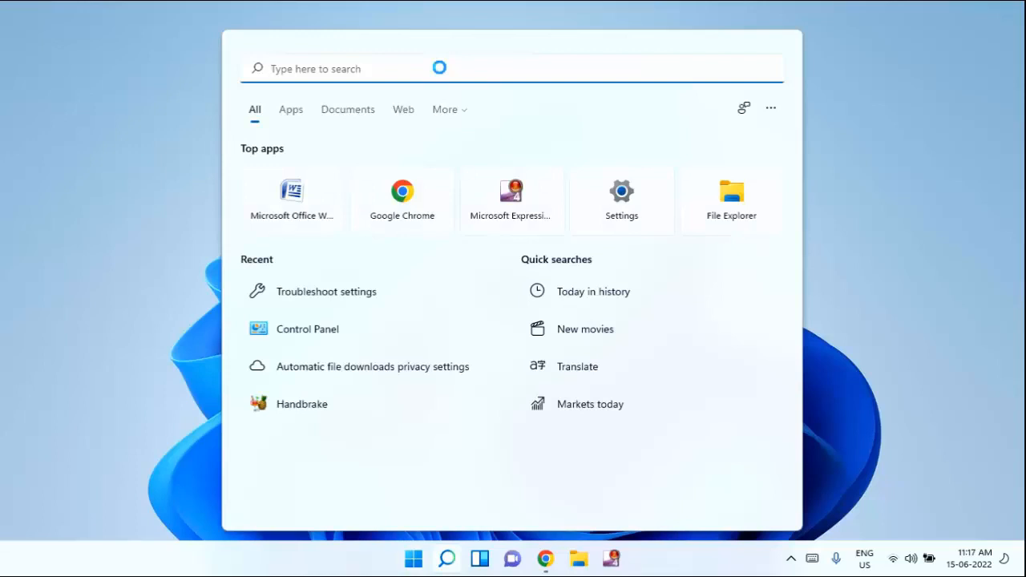
pyautogui.write('trouble')
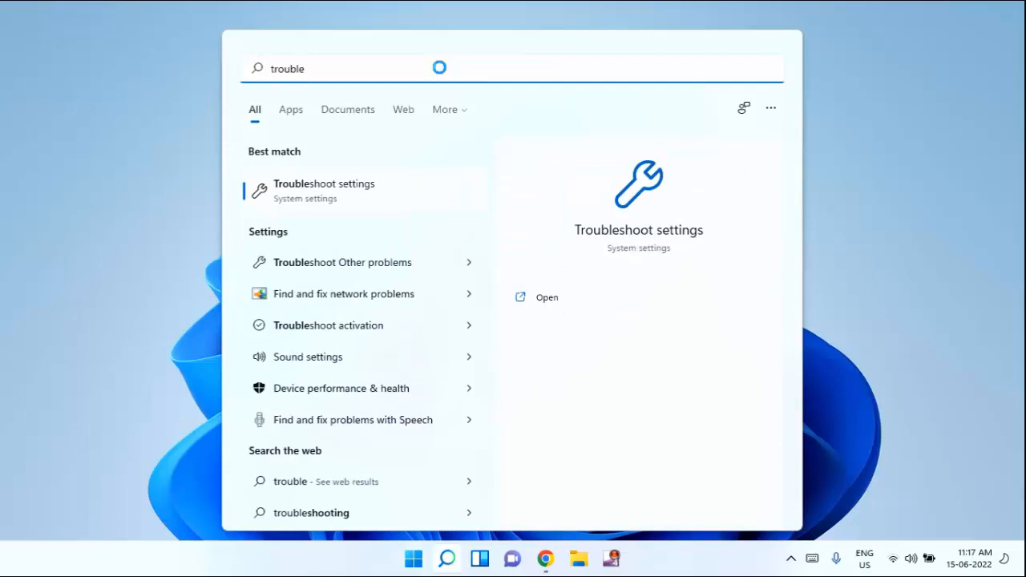
pyautogui.click(361, 193)
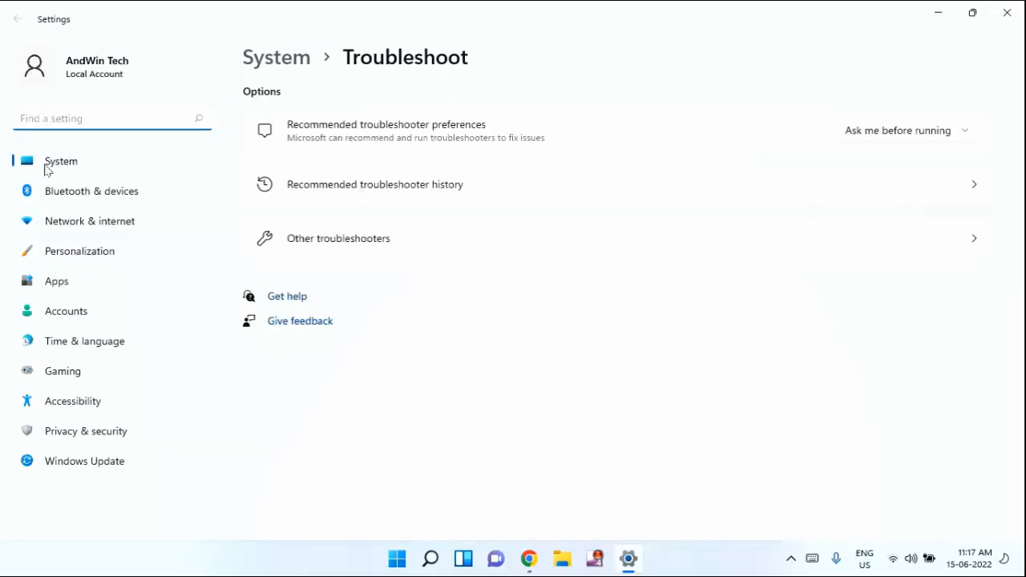
# Go through the System settings to Troubleshoot and open the list of other troubleshooters
pyautogui.click(46, 168)
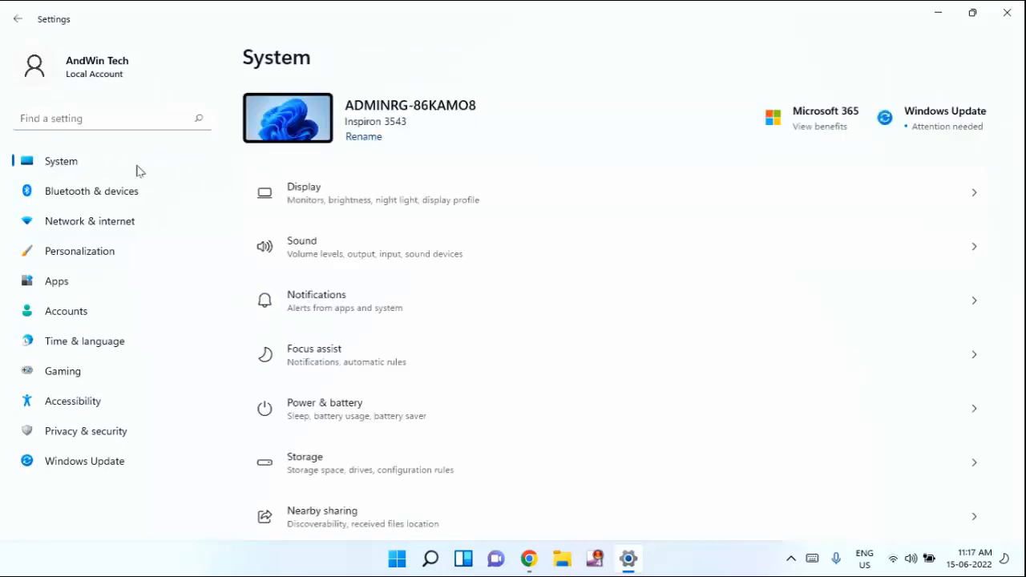
pyautogui.scroll(-5, 550, 369)
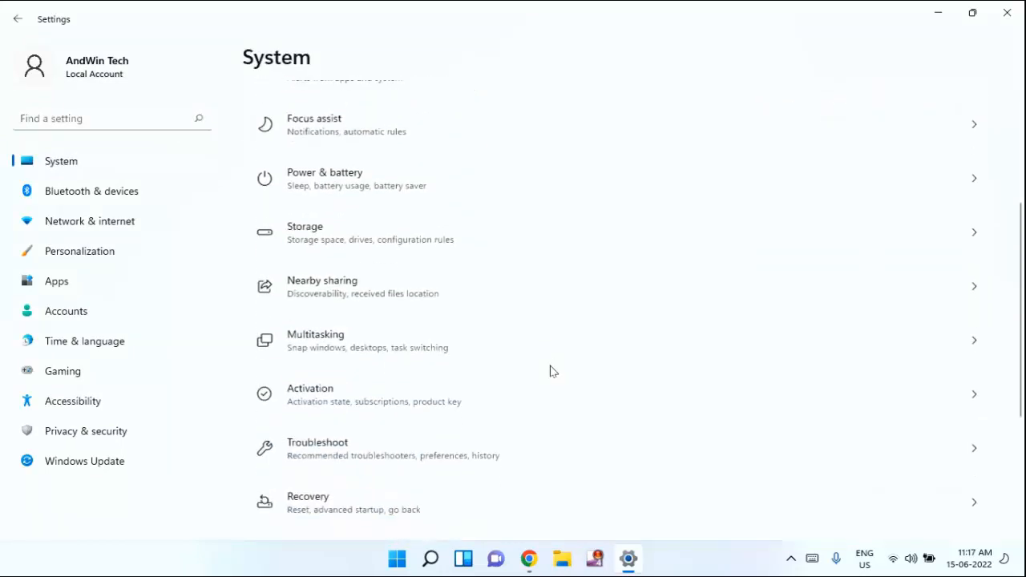
pyautogui.scroll(-1, 549, 368)
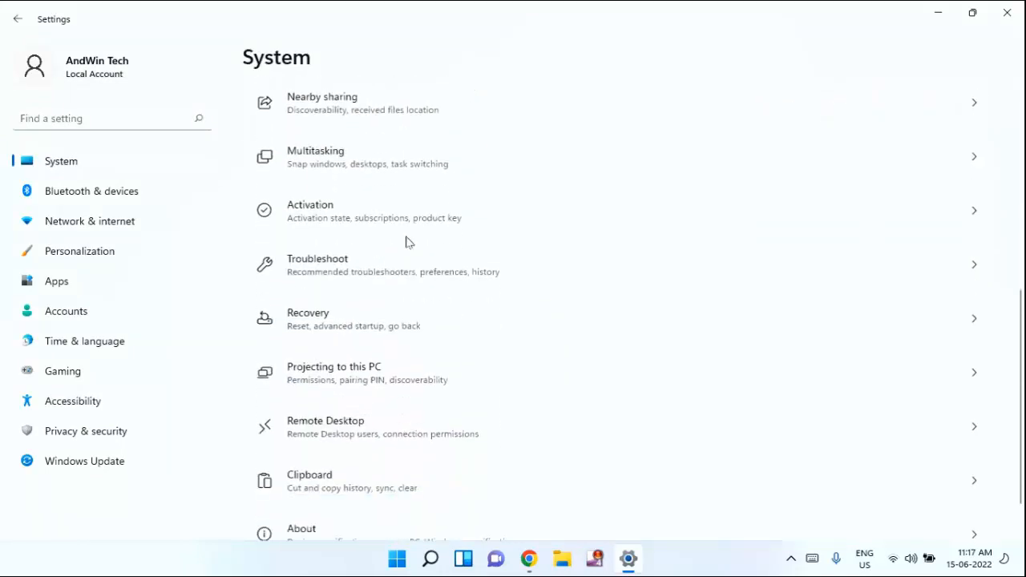
pyautogui.click(498, 272)
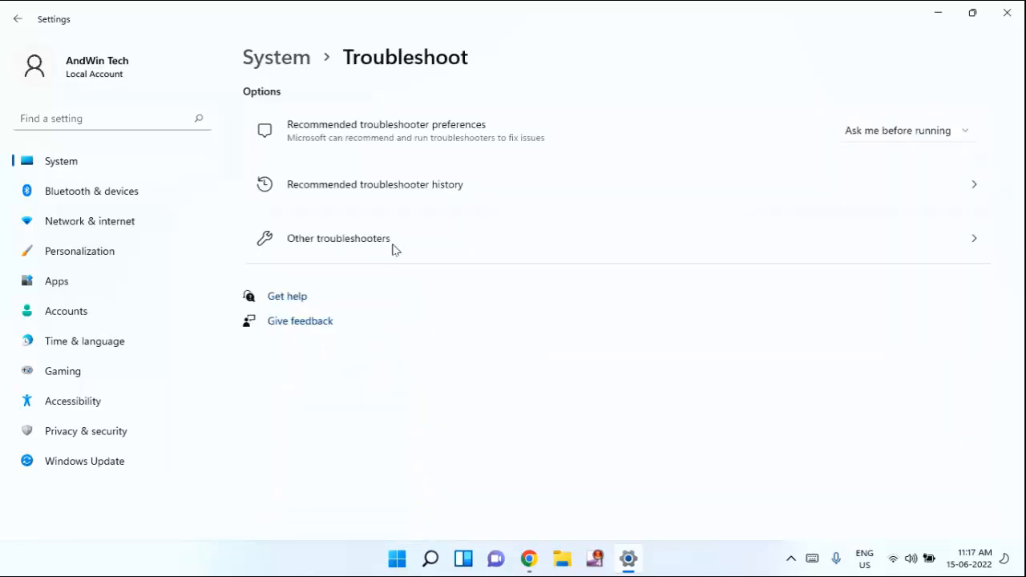
pyautogui.click(436, 244)
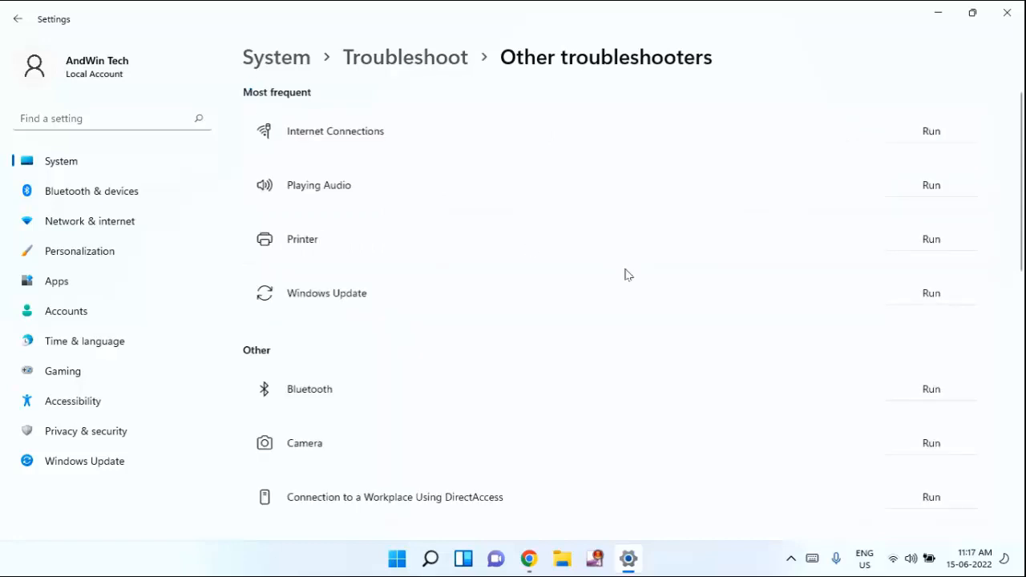
# Run the Windows Store Apps troubleshooter, skipping the Microsoft account sign-in, and close it along with Settings
pyautogui.scroll(-1, 626, 273)
pyautogui.scroll(-8, 626, 274)
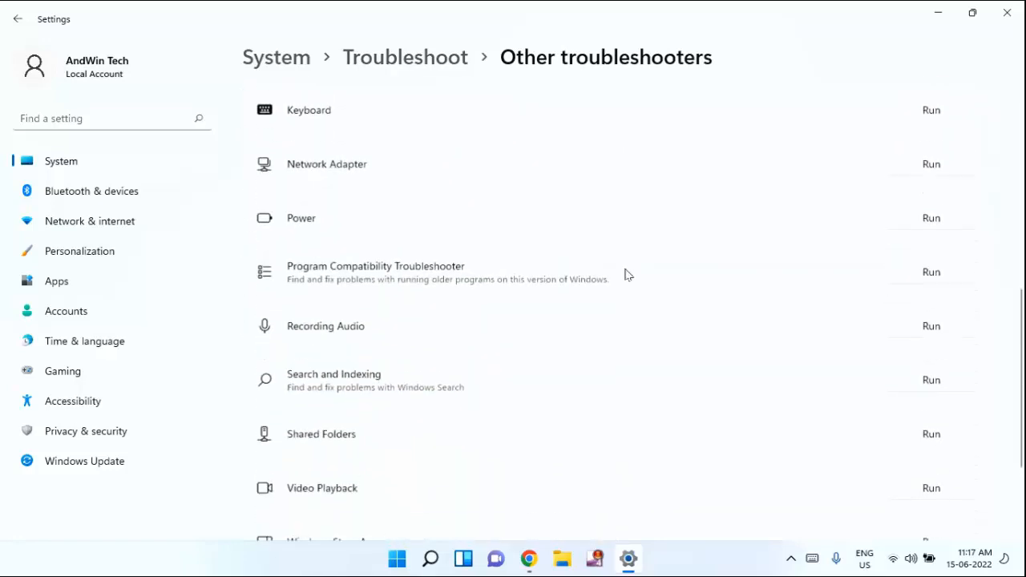
pyautogui.scroll(-1, 626, 273)
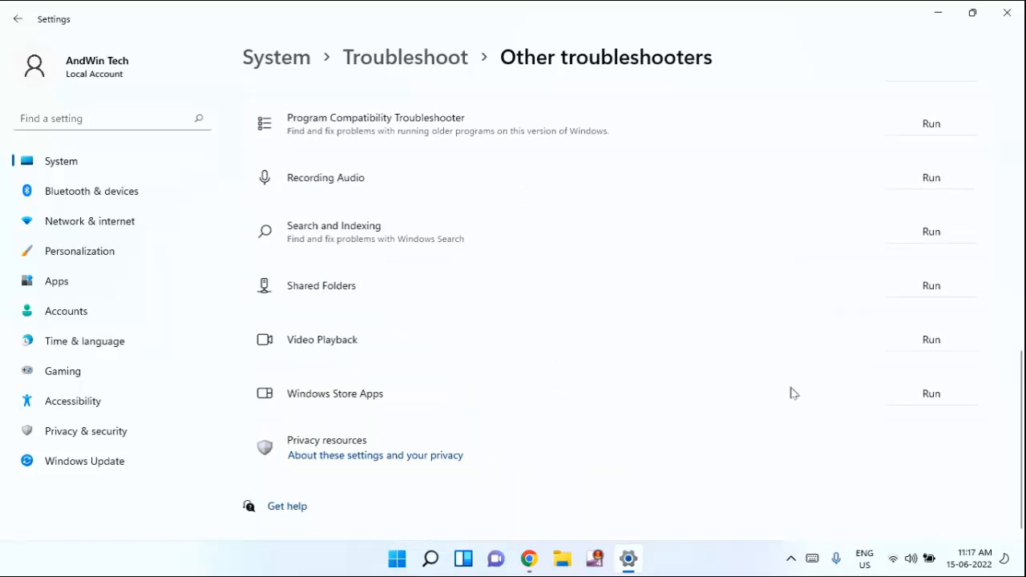
pyautogui.click(937, 398)
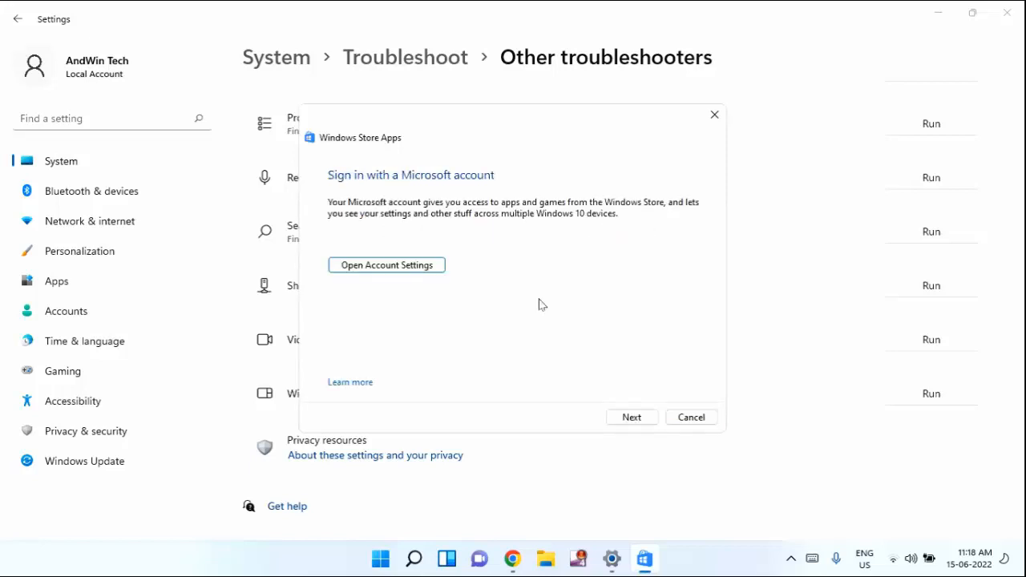
pyautogui.click(630, 422)
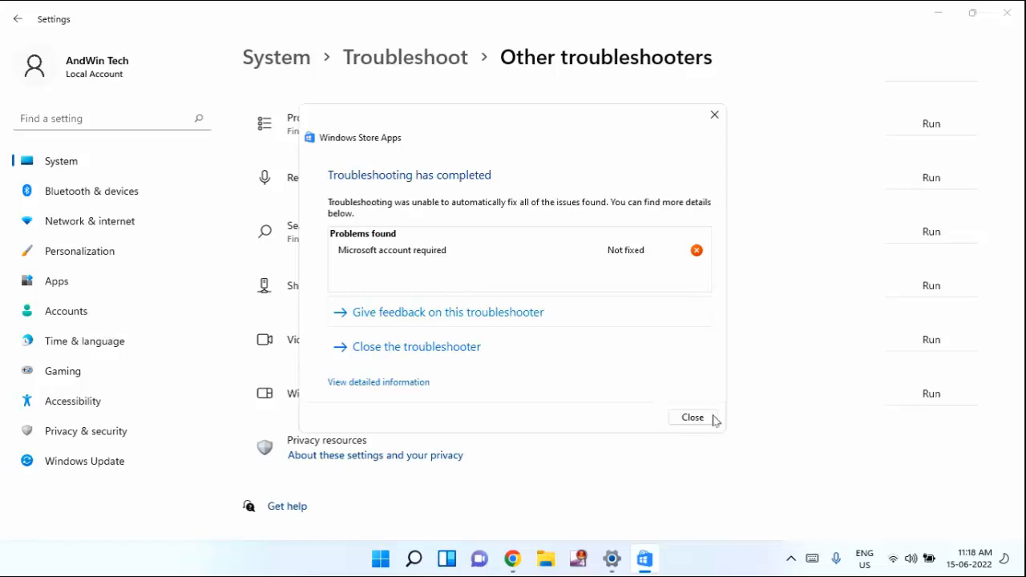
pyautogui.click(686, 419)
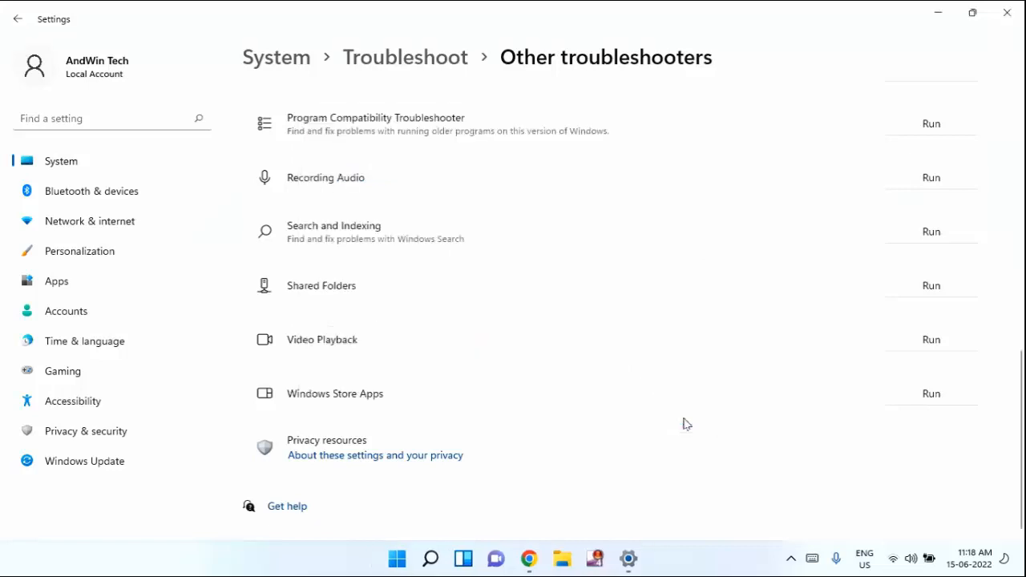
pyautogui.click(1016, 23)
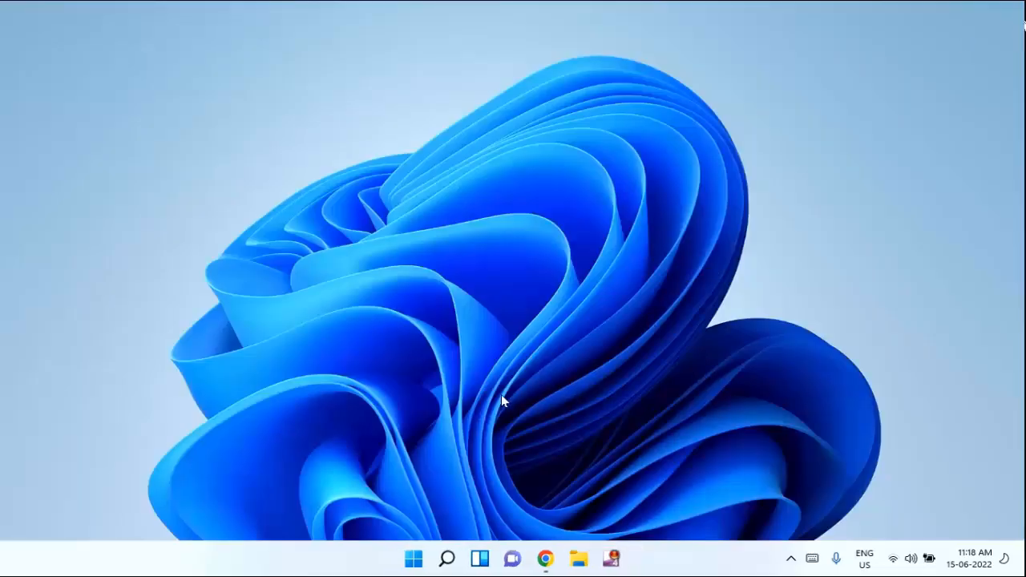
# Search Windows for "settings", open the Settings app and go to Apps & features
pyautogui.click(412, 564)
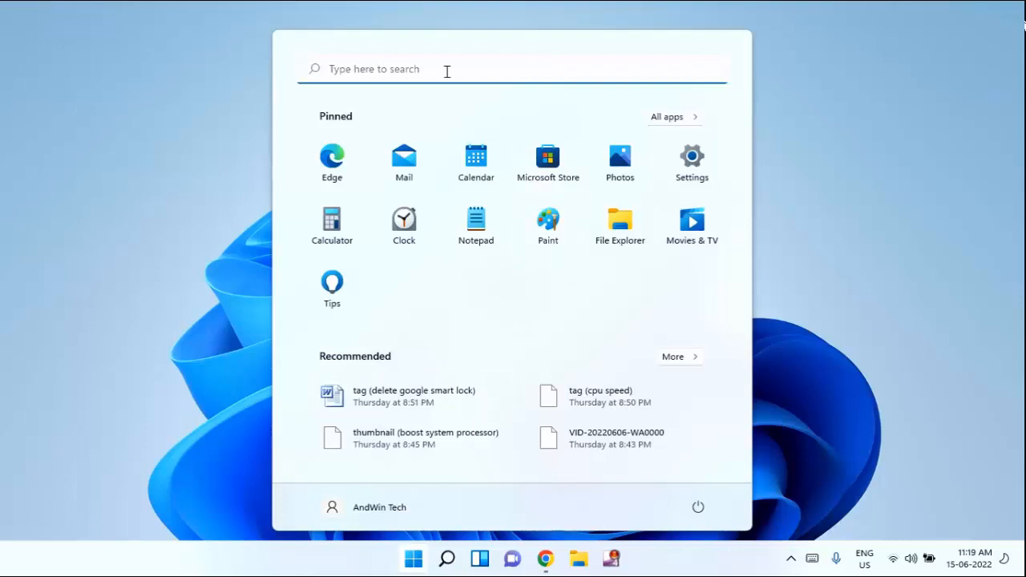
pyautogui.press('Escape')
pyautogui.press('super+s')
pyautogui.write('se')
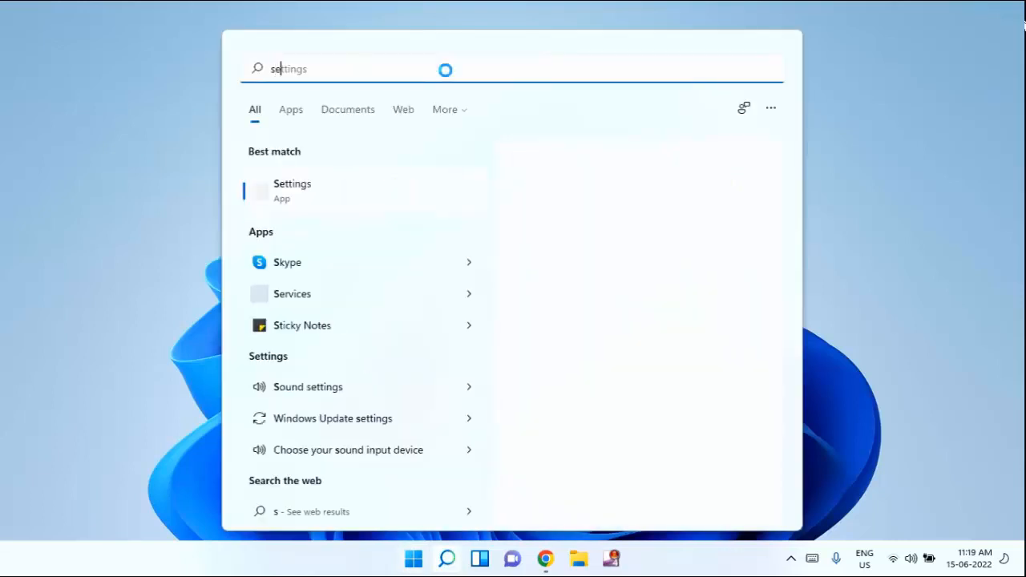
pyautogui.write('ttings')
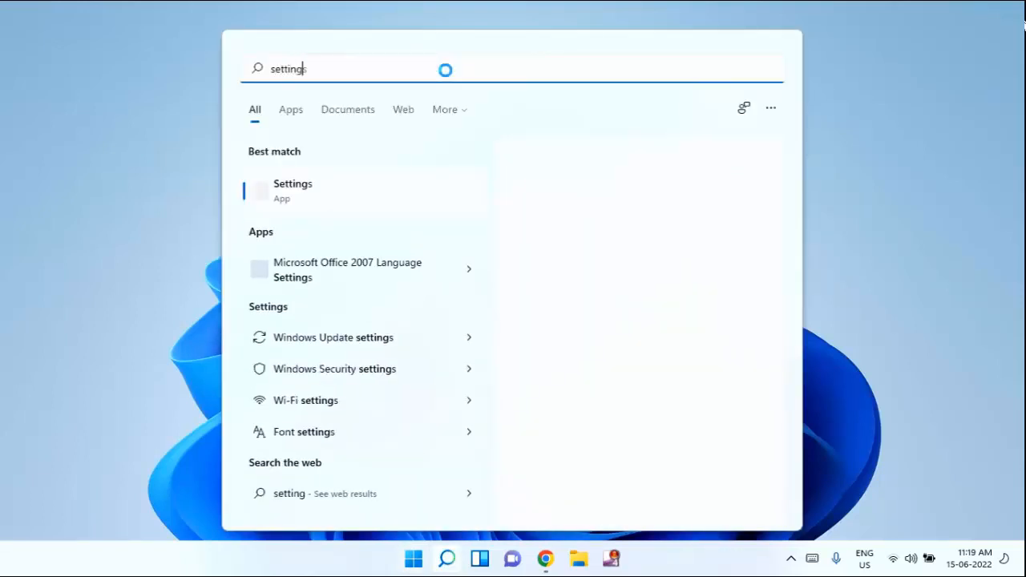
pyautogui.click(371, 193)
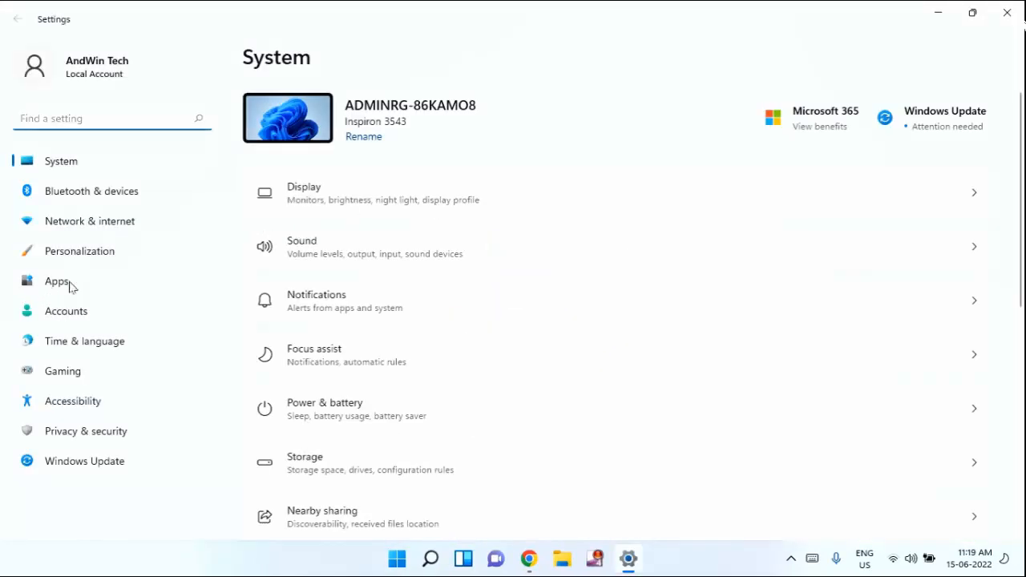
pyautogui.click(82, 286)
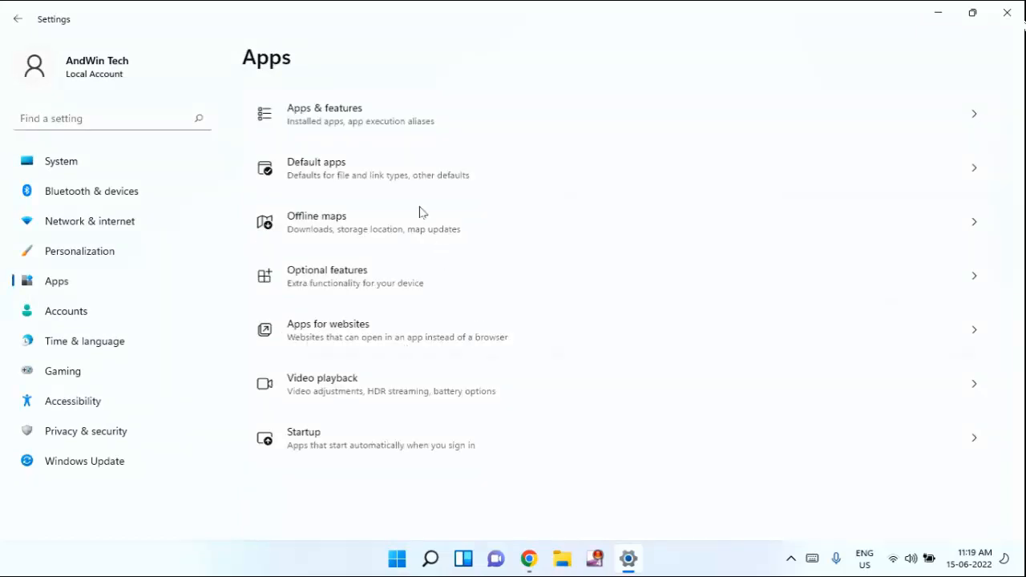
pyautogui.click(377, 108)
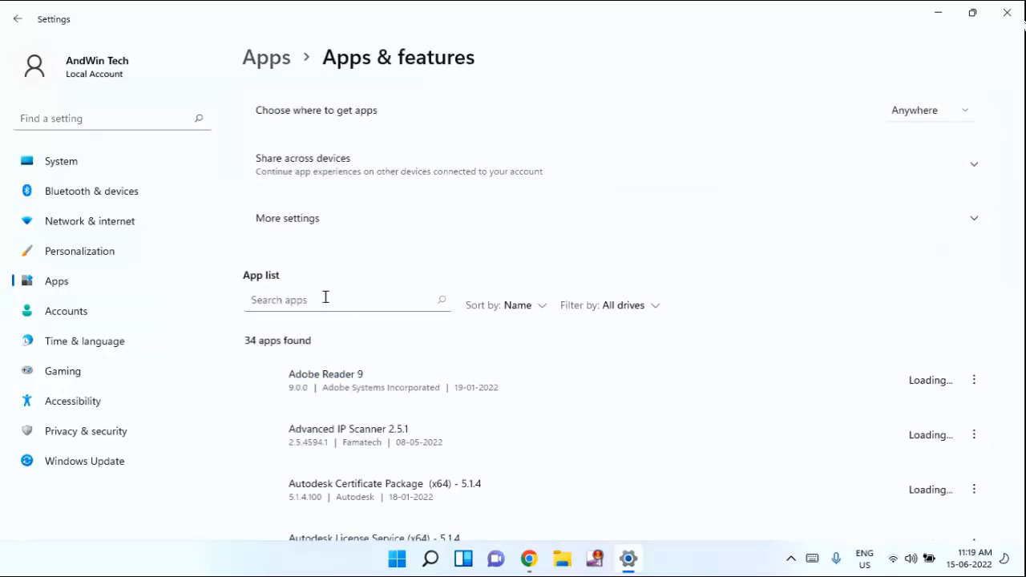
# Find Microsoft Store in the app list by searching for "store" and open its advanced options
pyautogui.click(325, 298)
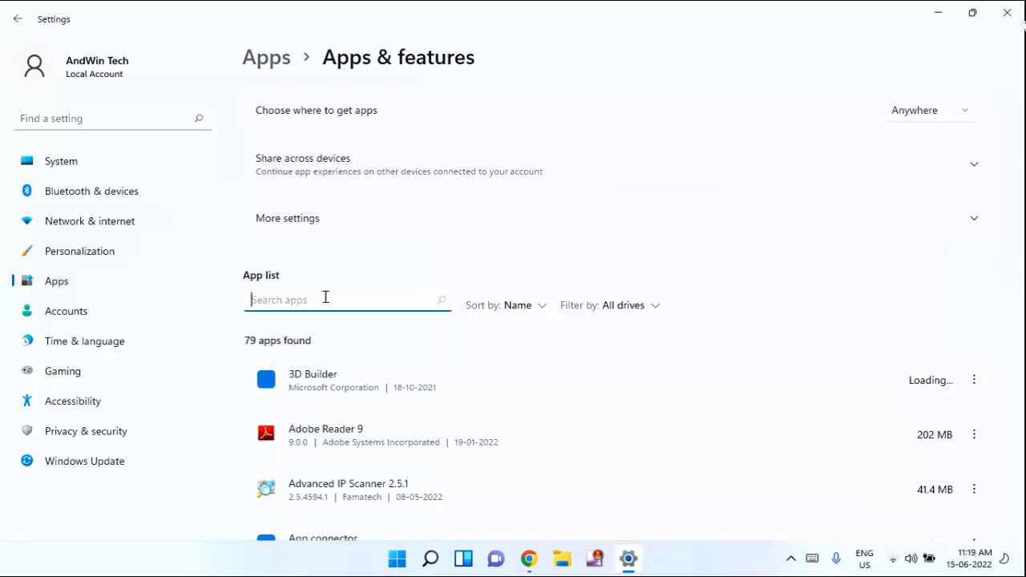
pyautogui.write('store')
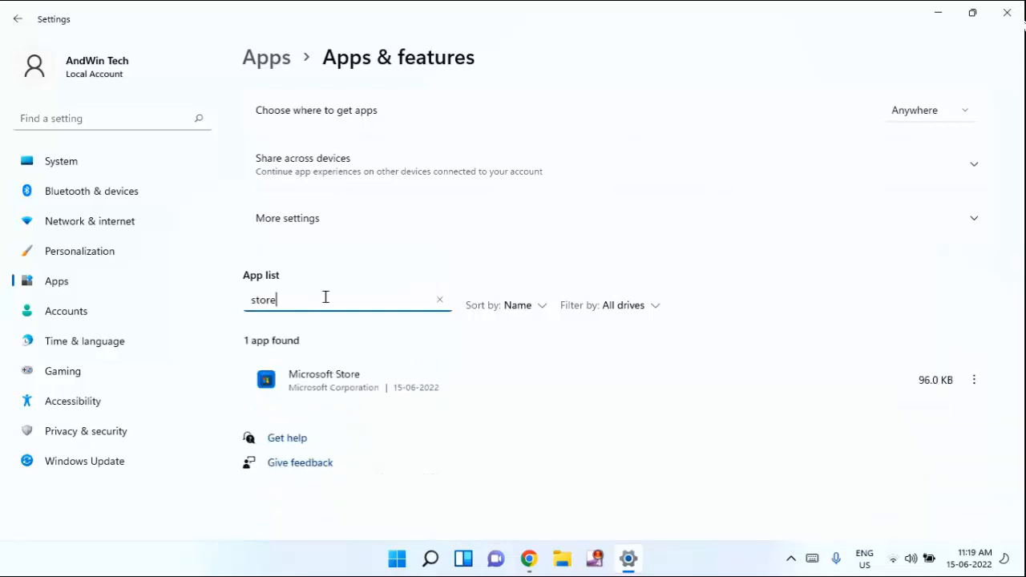
pyautogui.click(334, 385)
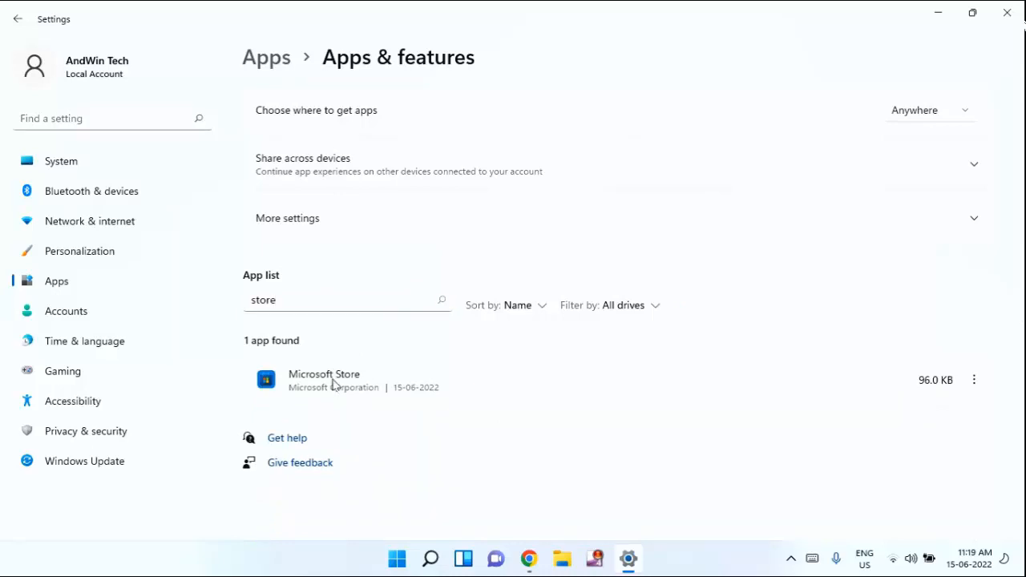
pyautogui.click(975, 382)
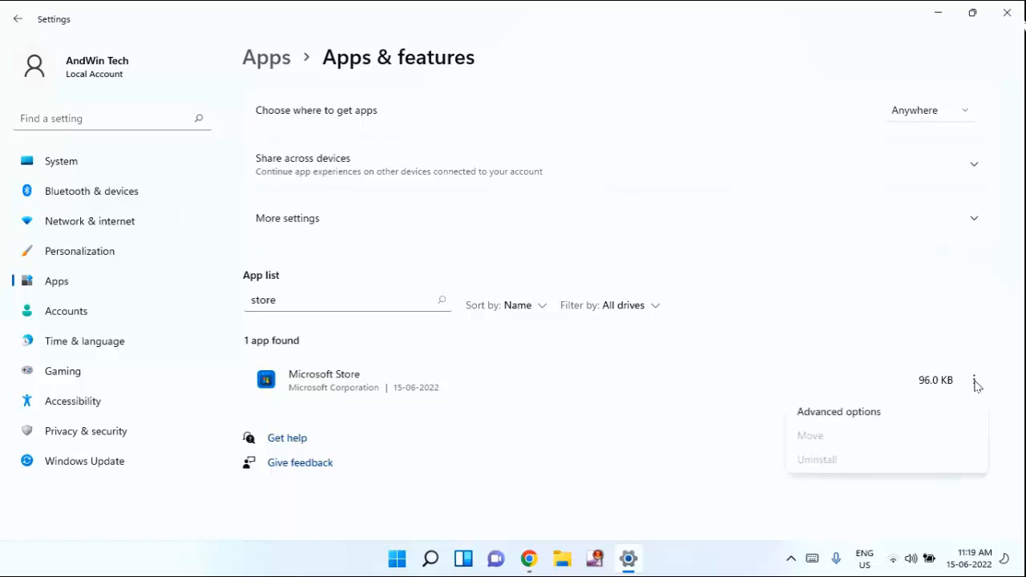
pyautogui.click(835, 413)
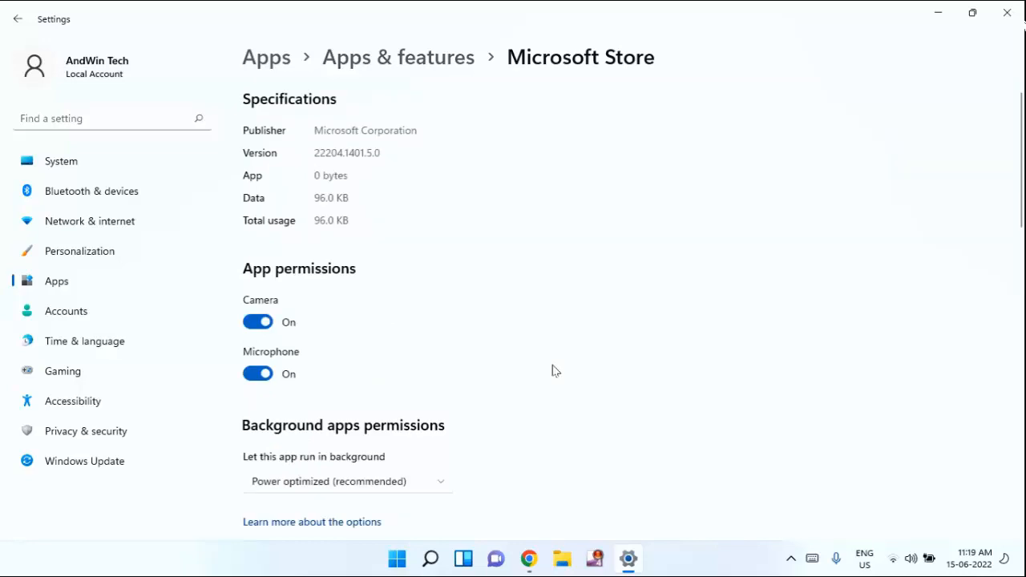
# Repair the Microsoft Store app, reset it with confirmation of the data deletion, and close Settings
pyautogui.scroll(-5, 552, 365)
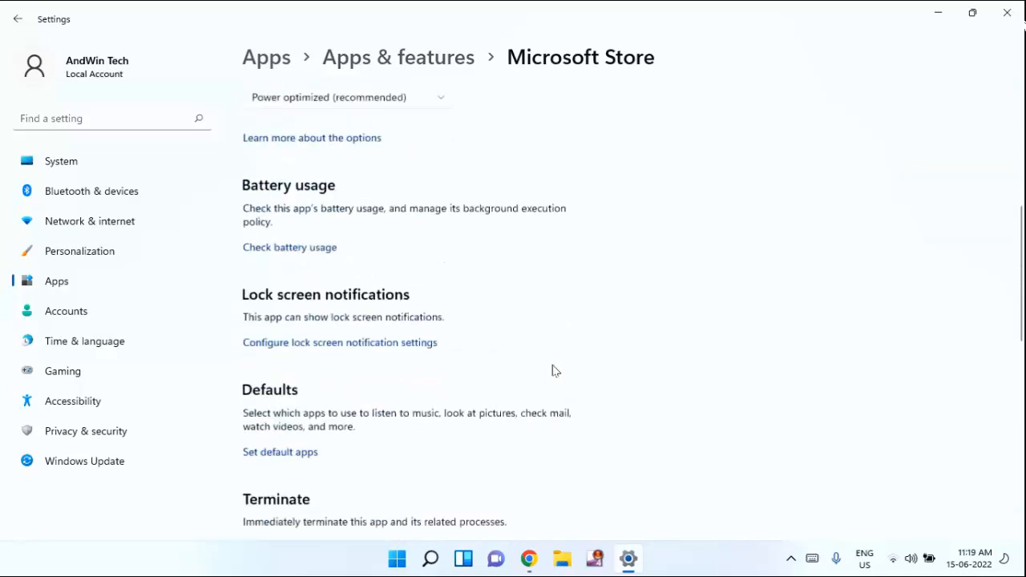
pyautogui.scroll(-5, 552, 365)
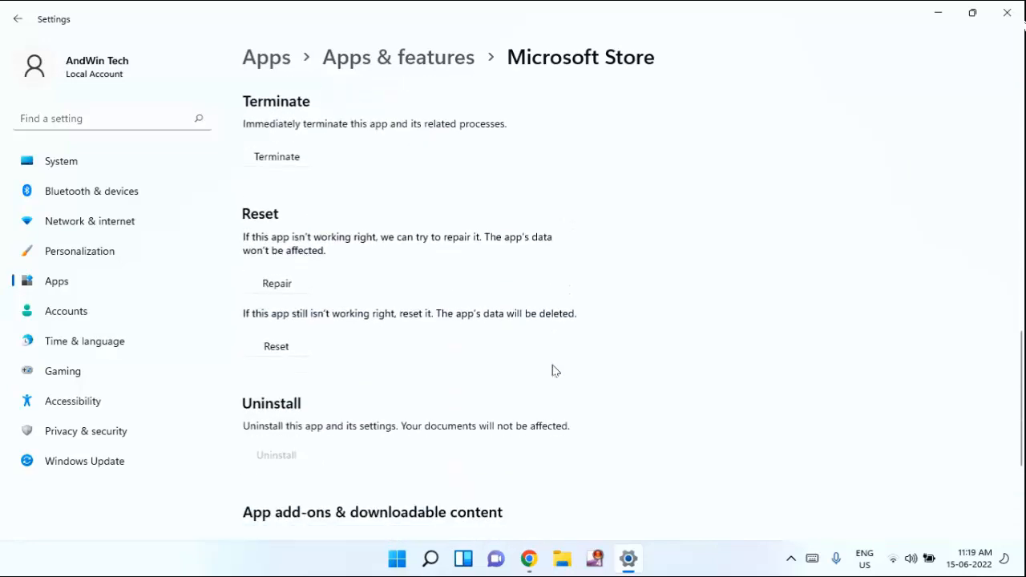
pyautogui.click(285, 289)
pyautogui.click(276, 347)
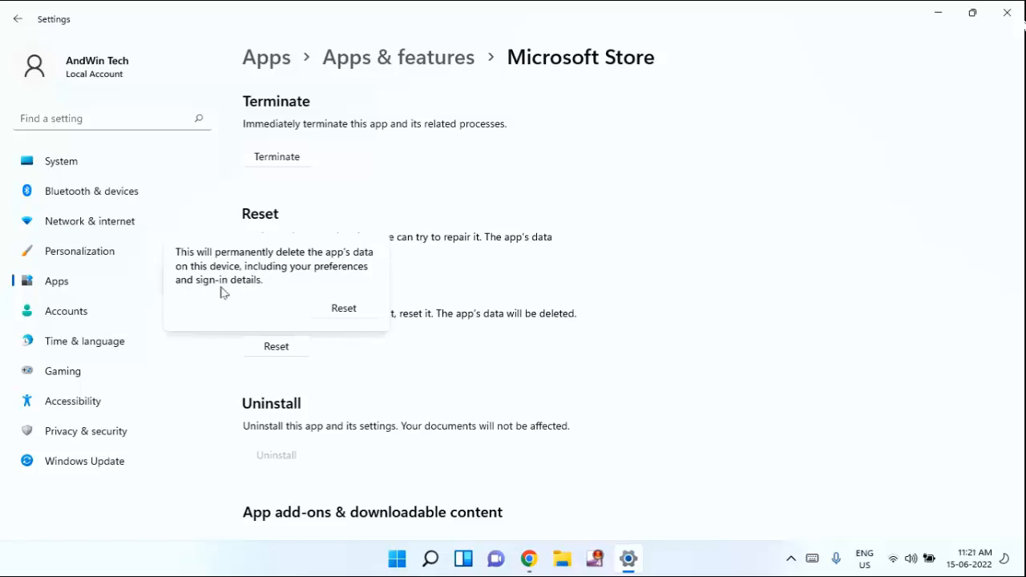
pyautogui.click(344, 309)
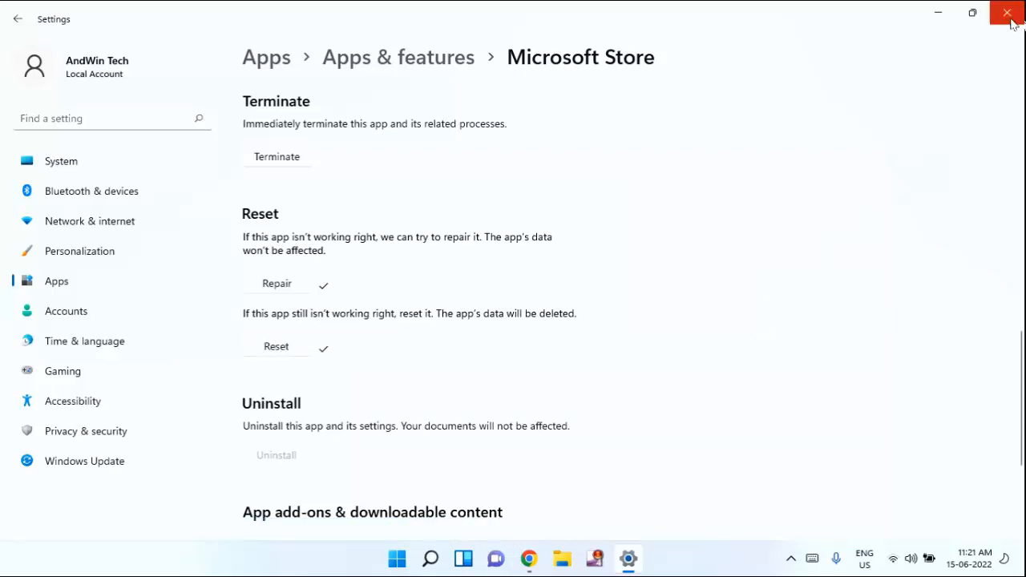
pyautogui.click(1011, 16)
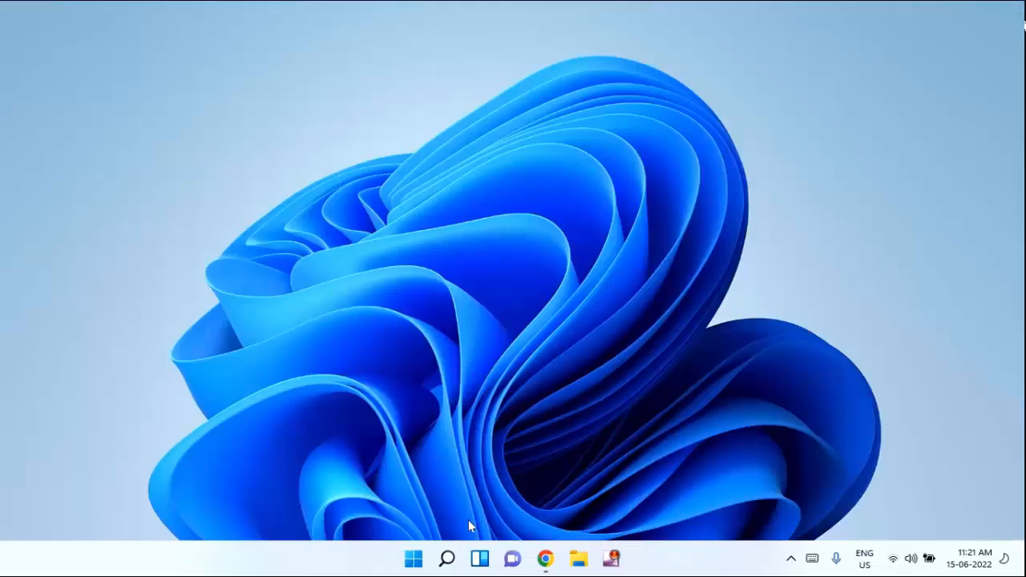